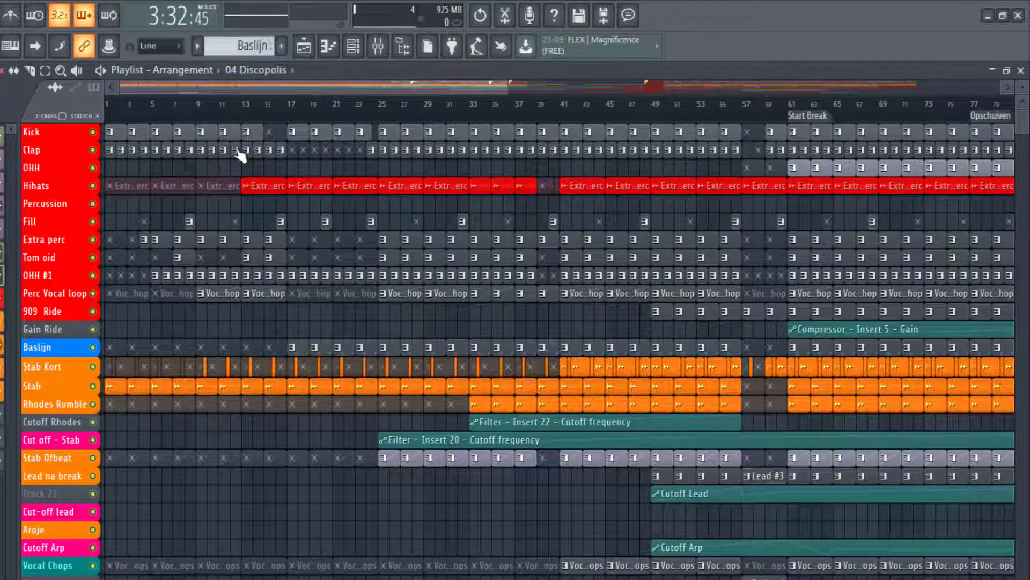
- Enlarge the playlist track rows and select bars 1–32 on the timeline ruler
{"action": "left_click", "coordinate": [1021, 88]}
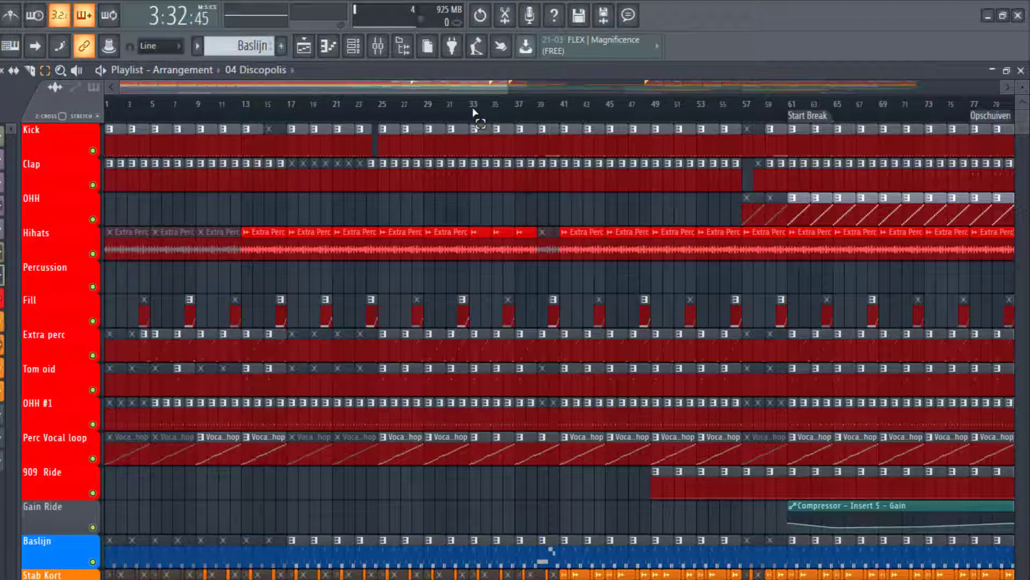
{"action": "left_click_drag", "start_coordinate": [472, 110], "coordinate": [106, 105]}
{"action": "scroll", "coordinate": [430, 313], "scroll_direction": "down", "scroll_amount": 1}
{"action": "scroll", "coordinate": [431, 314], "scroll_direction": "down", "scroll_amount": 3}
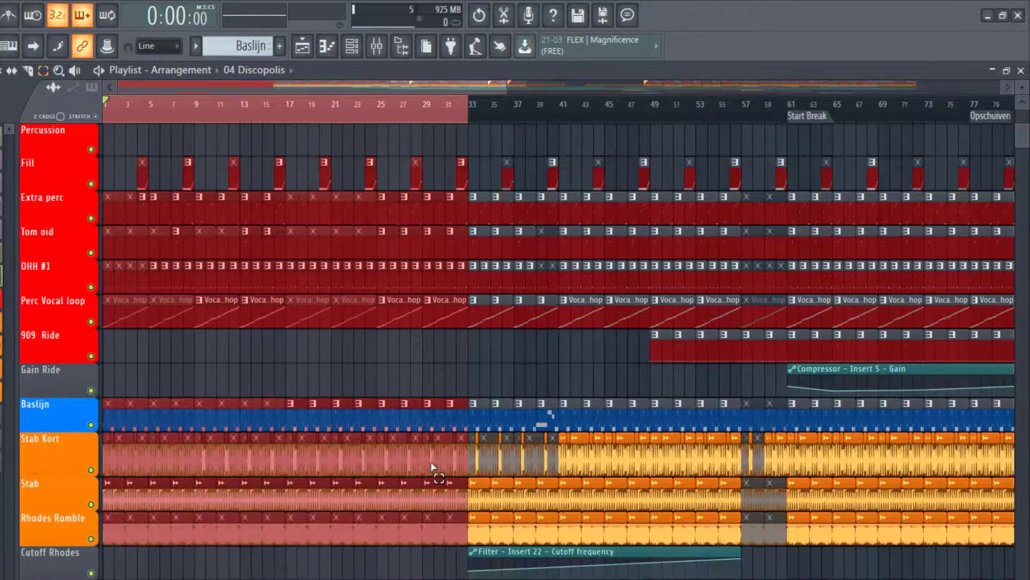
{"action": "scroll", "coordinate": [430, 314], "scroll_direction": "up", "scroll_amount": 4}
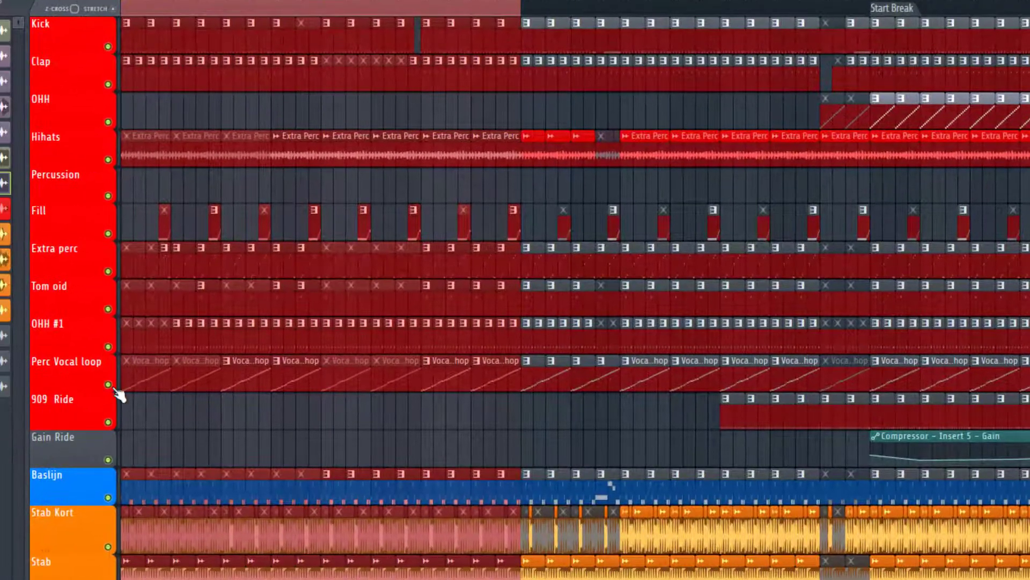
{"action": "scroll", "coordinate": [139, 410], "scroll_direction": "down", "scroll_amount": 2}
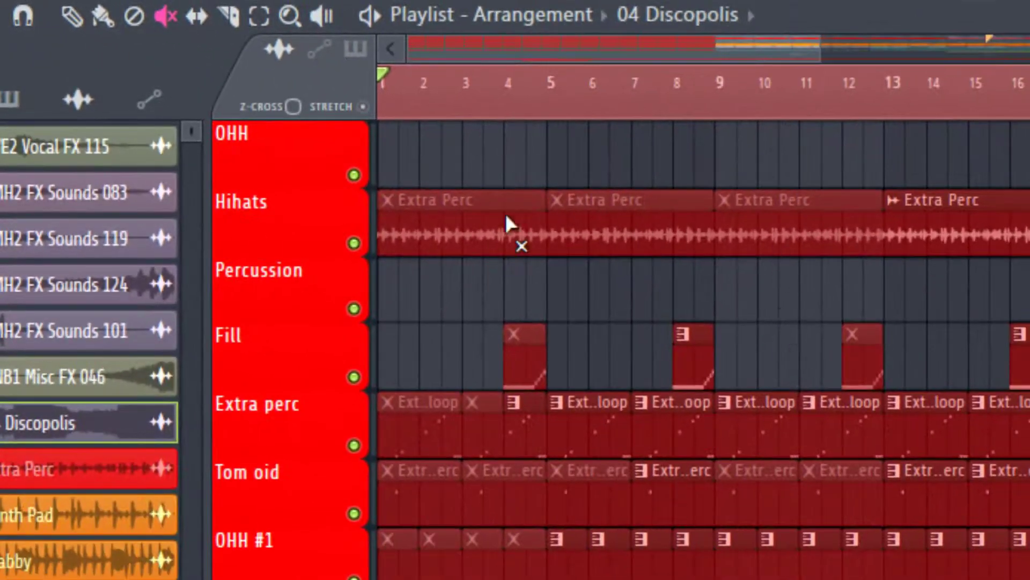
- Keep the bar 5 Extra Perc clip muted and unmute the Tom oid clip at bar 7
{"action": "scroll", "coordinate": [508, 220], "scroll_direction": "up", "scroll_amount": 2}
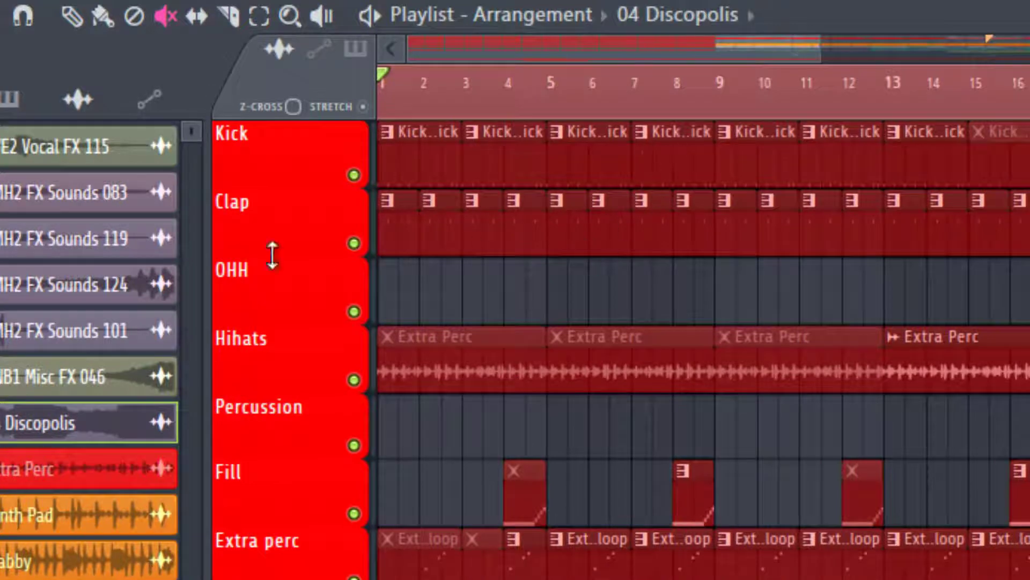
{"action": "left_click", "coordinate": [622, 371]}
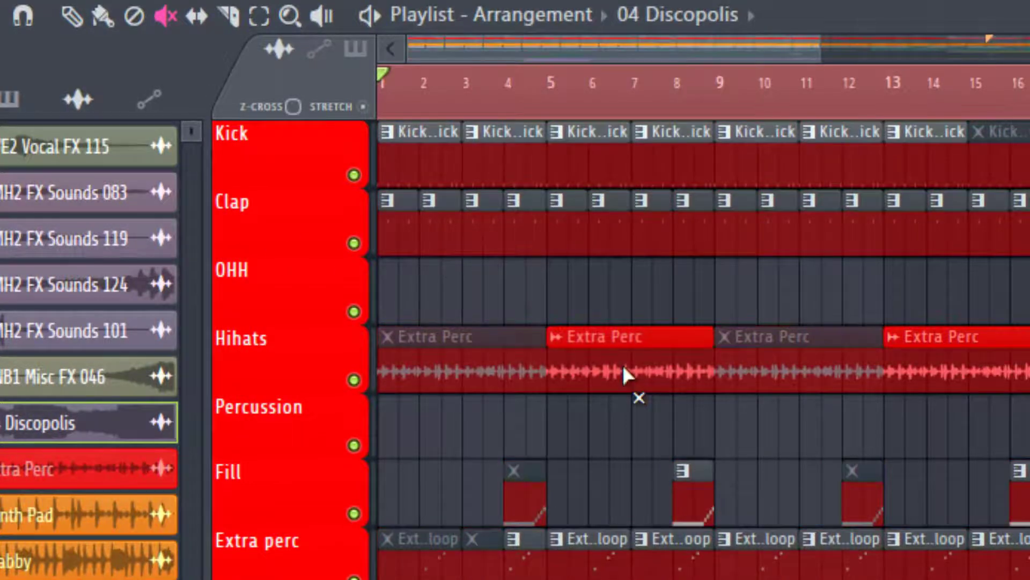
{"action": "left_click", "coordinate": [624, 369]}
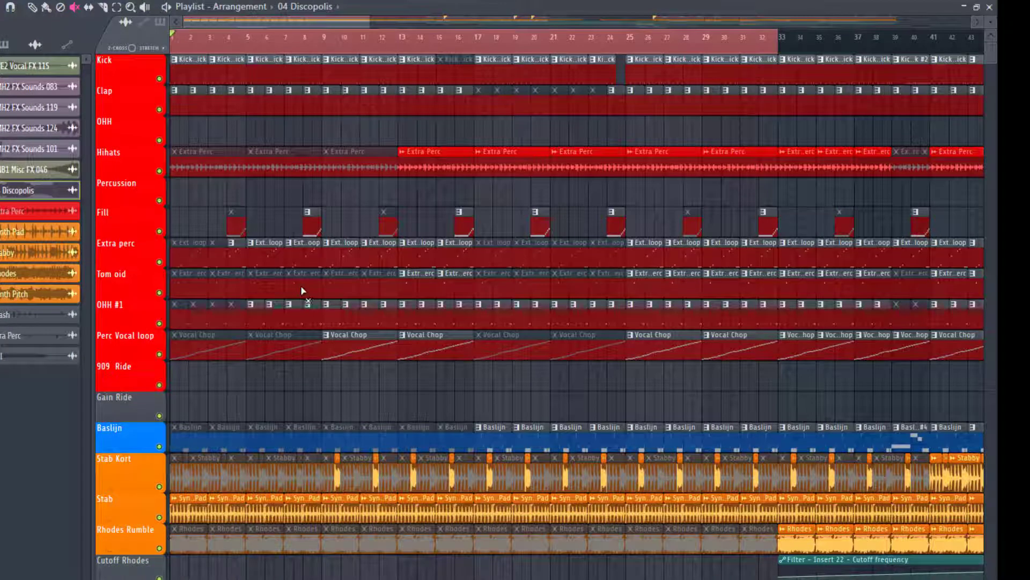
{"action": "left_click", "coordinate": [302, 291]}
- Zoom the playlist out to bar 61 and unmute a Stab Ofbeat clip
{"action": "left_click_drag", "start_coordinate": [369, 22], "coordinate": [448, 45]}
{"action": "scroll", "coordinate": [434, 390], "scroll_direction": "down", "scroll_amount": 1}
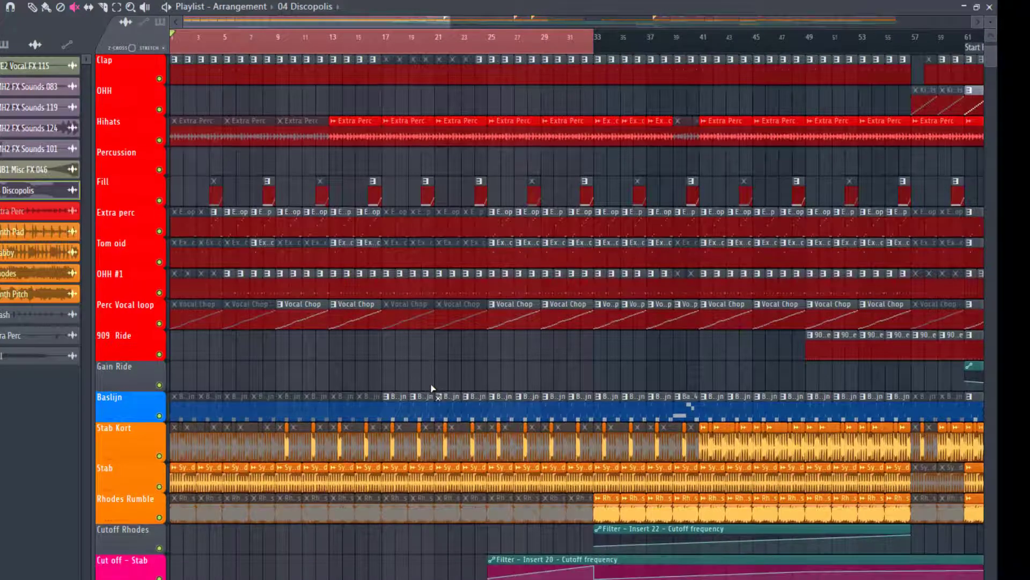
{"action": "scroll", "coordinate": [991, 23], "scroll_direction": "down", "scroll_amount": 1}
{"action": "scroll", "coordinate": [990, 23], "scroll_direction": "down", "scroll_amount": 1}
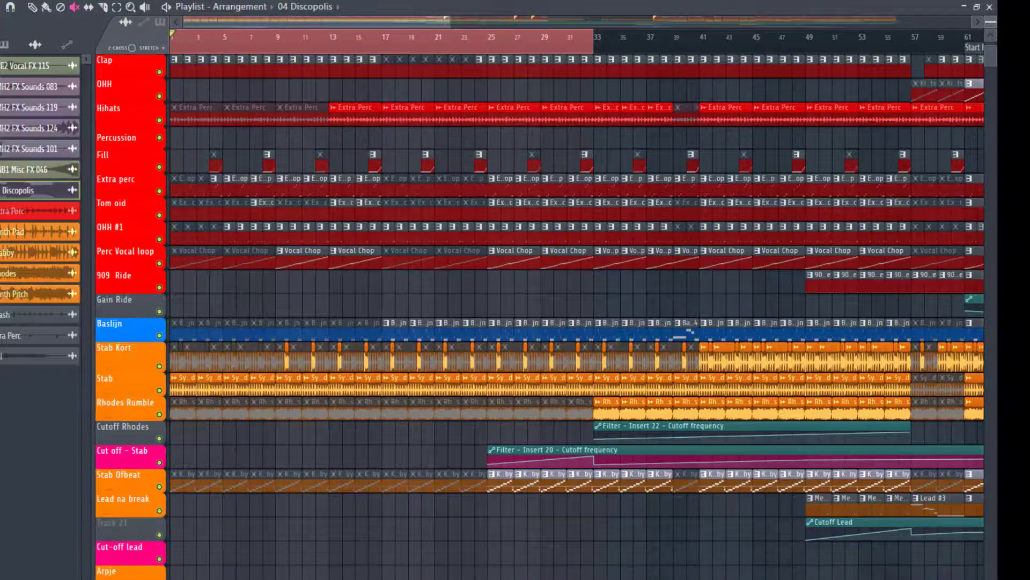
{"action": "scroll", "coordinate": [990, 22], "scroll_direction": "up", "scroll_amount": 1}
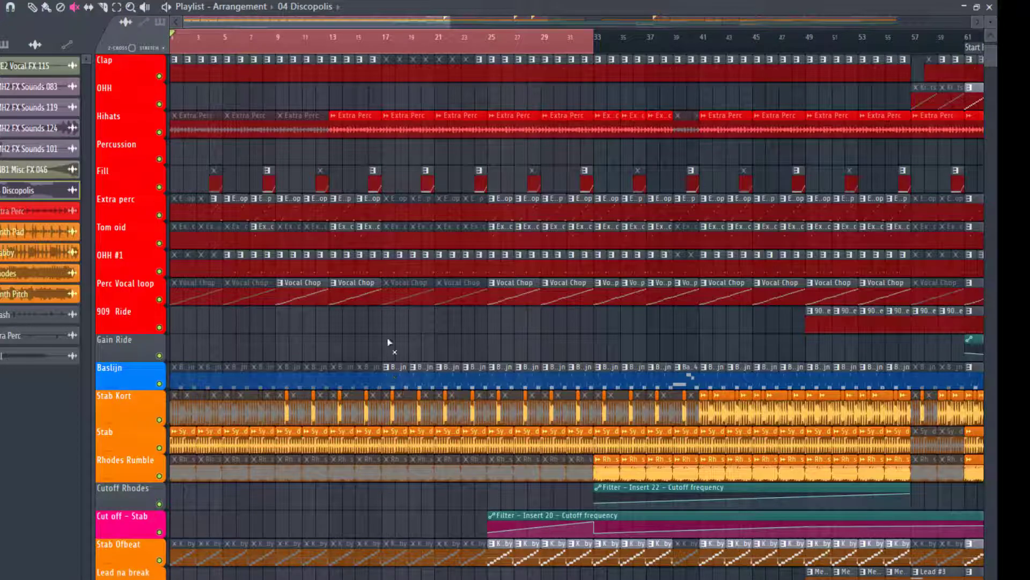
{"action": "scroll", "coordinate": [399, 161], "scroll_direction": "down", "scroll_amount": 3}
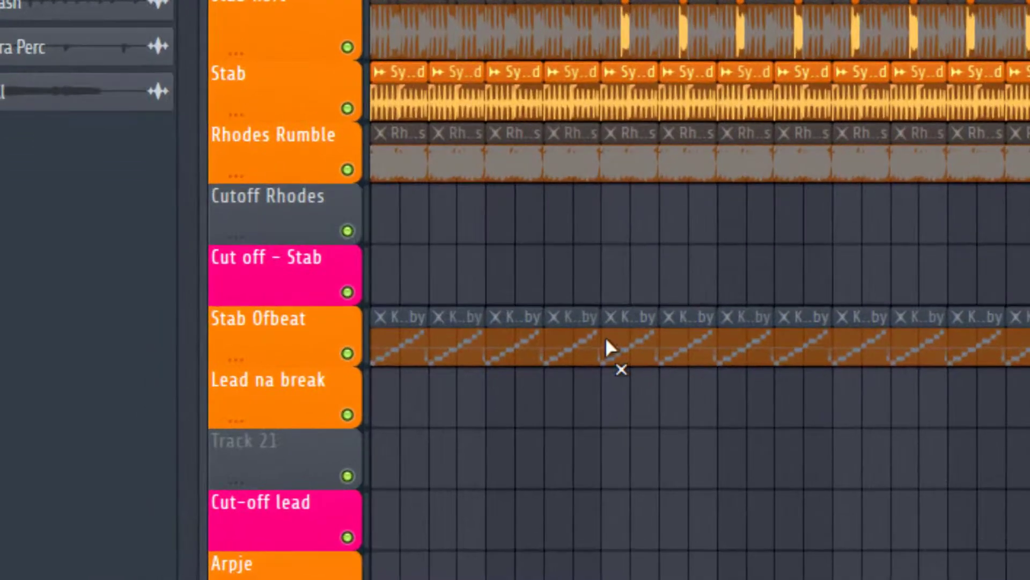
{"action": "left_click", "coordinate": [616, 336]}
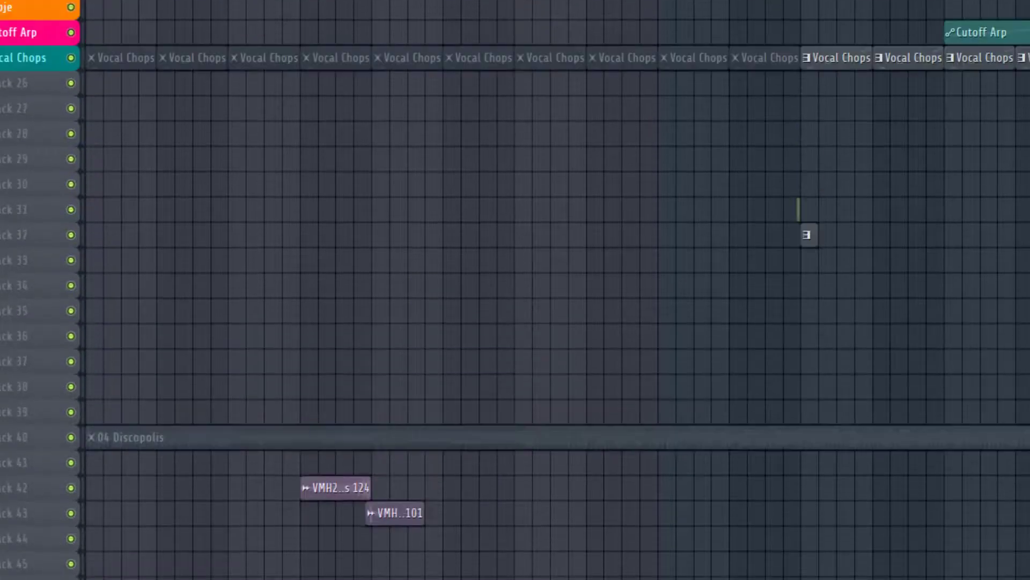
{"action": "scroll", "coordinate": [515, 289], "scroll_direction": "up", "scroll_amount": 5}
{"action": "scroll", "coordinate": [515, 290], "scroll_direction": "up", "scroll_amount": 2}
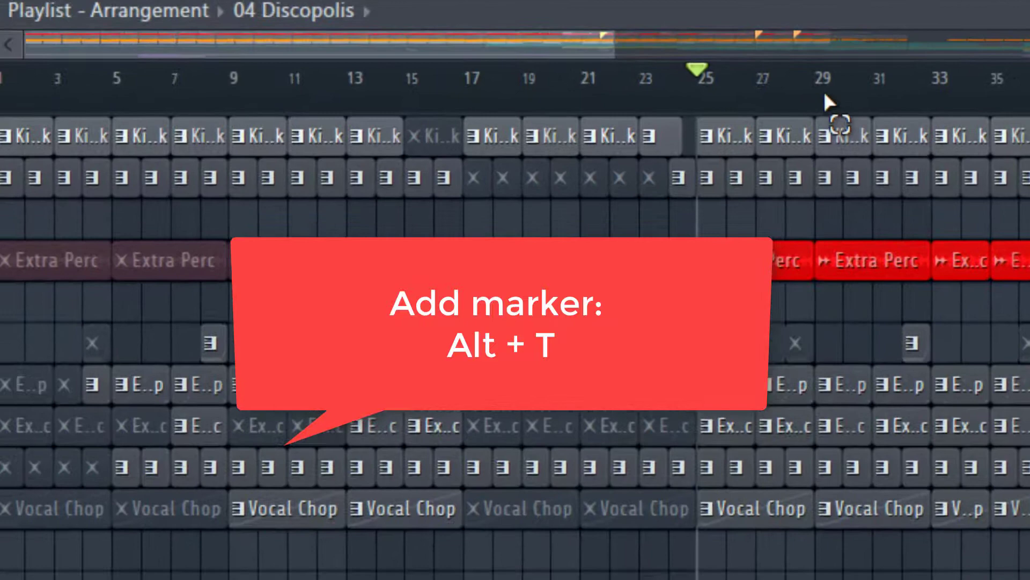
- Add a marker named 'Mental note' over bars 25–29
{"action": "left_click_drag", "start_coordinate": [938, 60], "coordinate": [867, 61]}
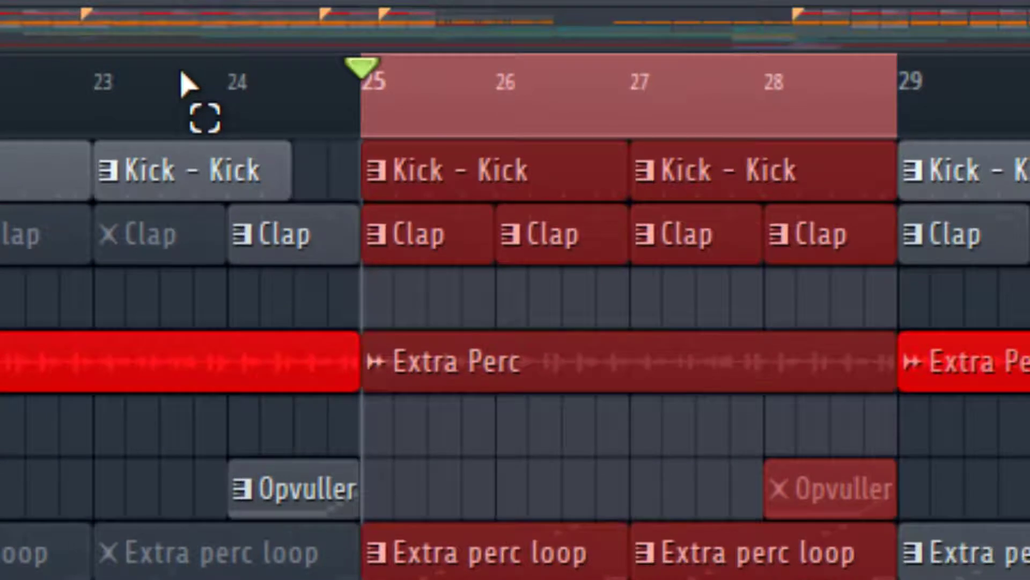
{"action": "key", "text": "alt+t"}
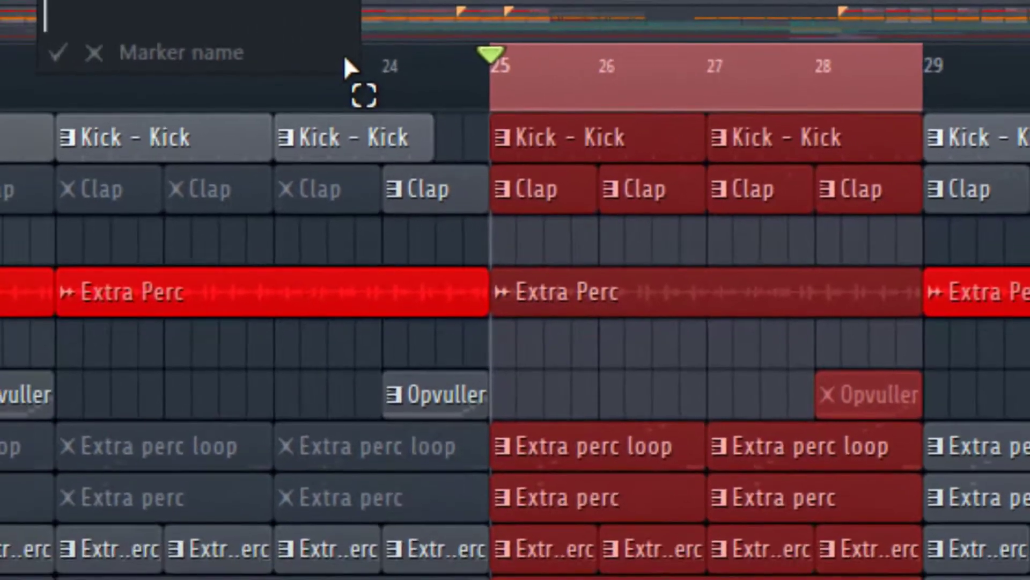
{"action": "type", "text": "Mental note"}
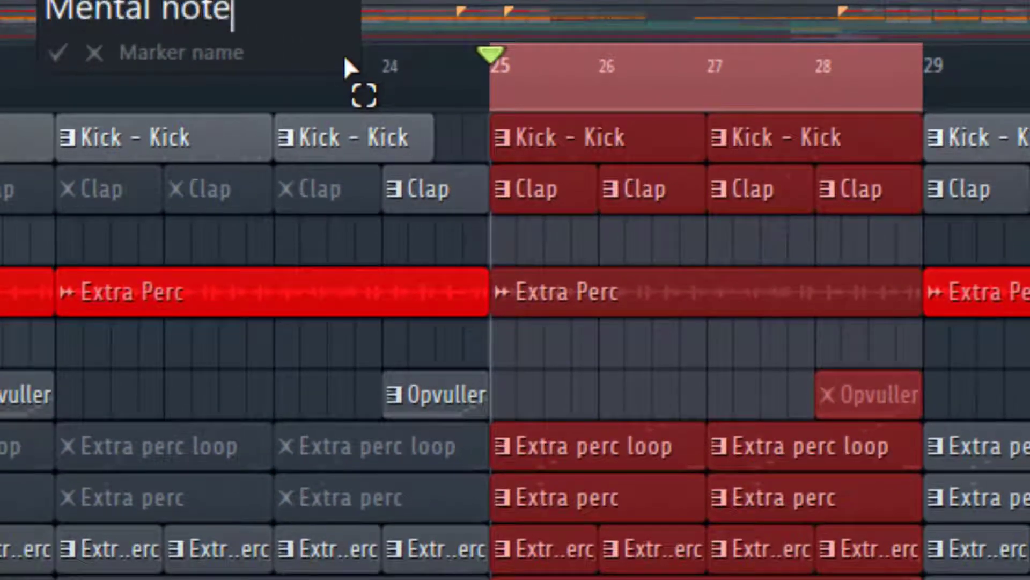
{"action": "key", "text": "Return"}
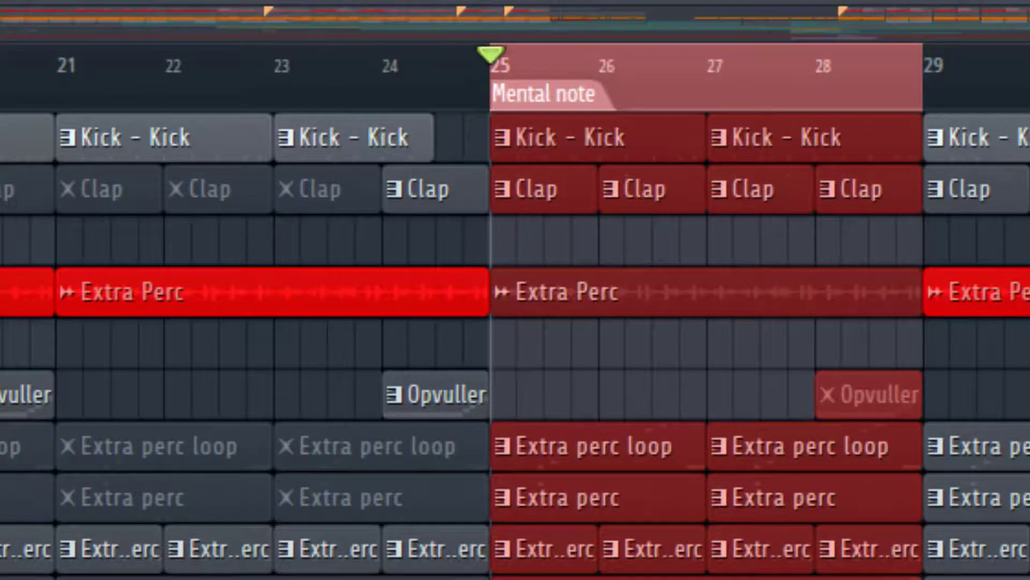
- Zoom out, clear the bar 25–29 selection, and move the view to bars 35–71
{"action": "mouse_move", "coordinate": [121, 10]}
{"action": "left_mouse_down"}
{"action": "mouse_move", "coordinate": [217, 79]}
{"action": "mouse_move", "coordinate": [644, 46]}
{"action": "left_mouse_up"}
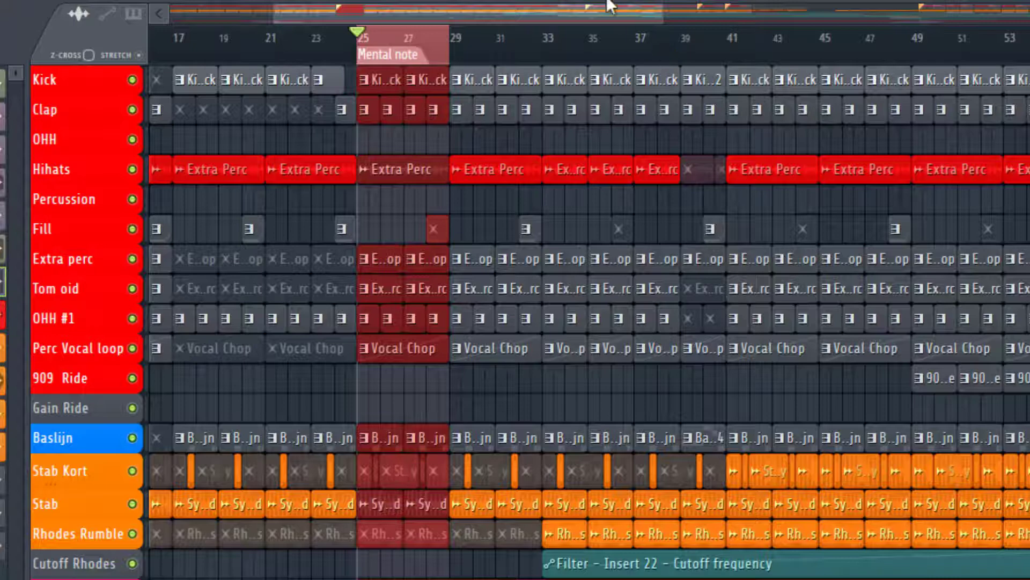
{"action": "left_click", "coordinate": [394, 57]}
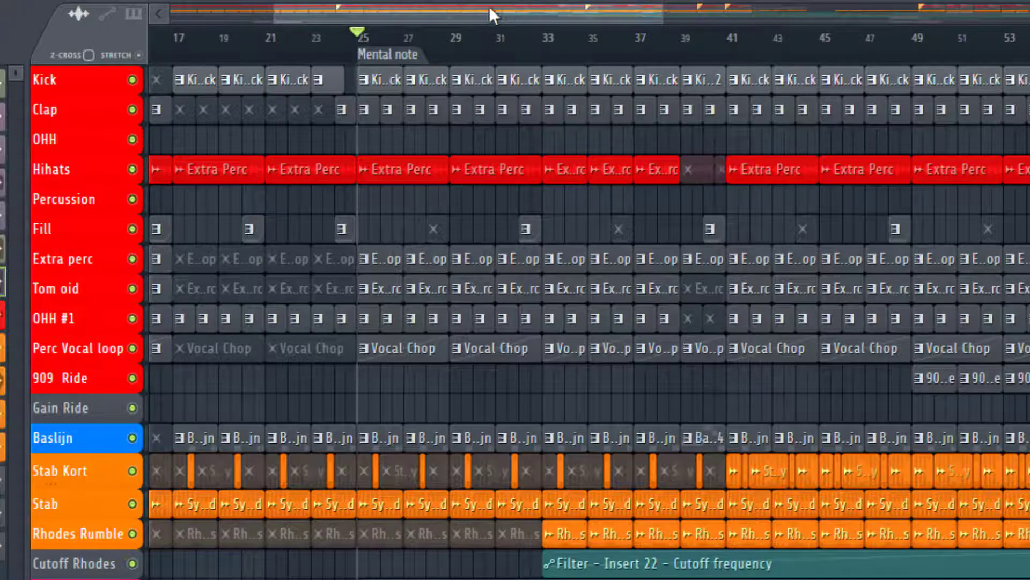
{"action": "left_click_drag", "start_coordinate": [466, 7], "coordinate": [592, 43]}
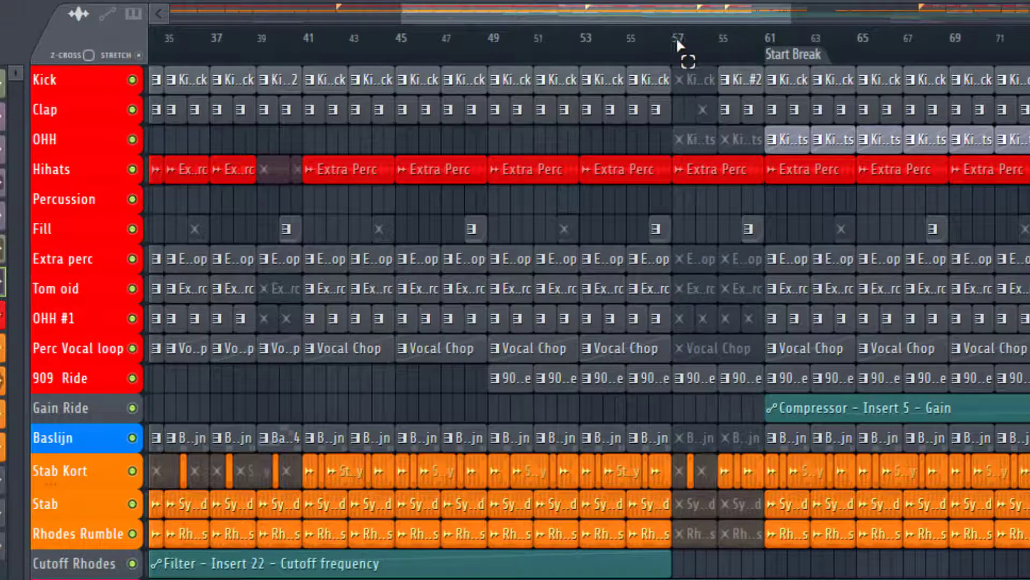
- Select bars 57–59 and add a marker named 'Start of break' there
{"action": "left_click_drag", "start_coordinate": [717, 41], "coordinate": [696, 43]}
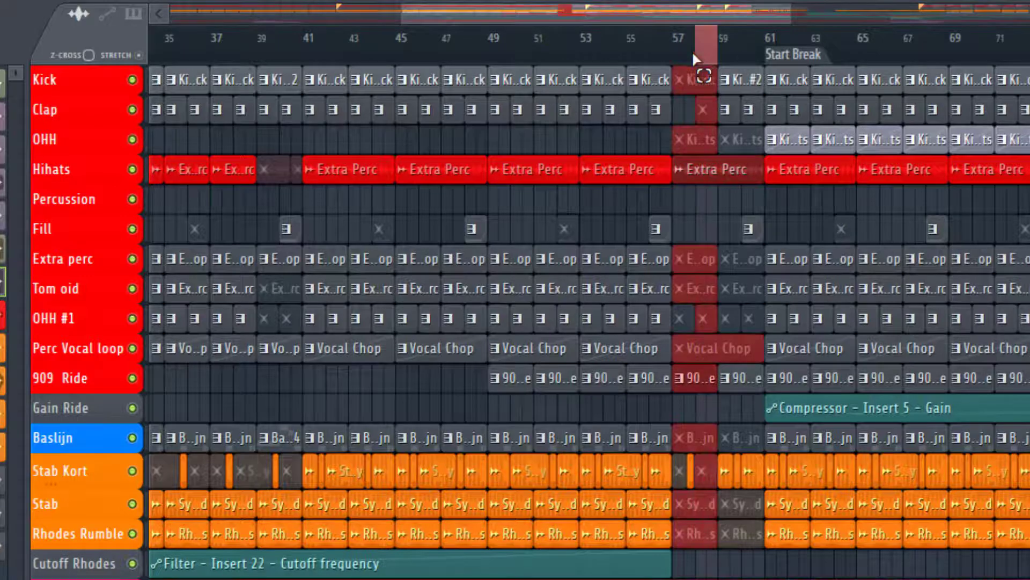
{"action": "scroll", "coordinate": [694, 42], "scroll_direction": "up", "scroll_amount": 5}
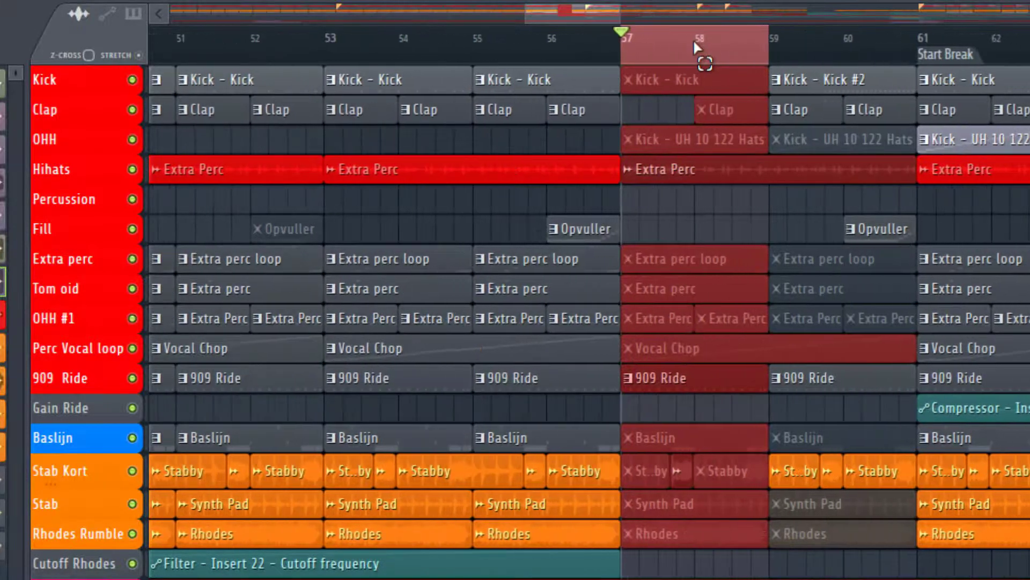
{"action": "scroll", "coordinate": [693, 40], "scroll_direction": "up", "scroll_amount": 2}
{"action": "key", "text": "alt+t"}
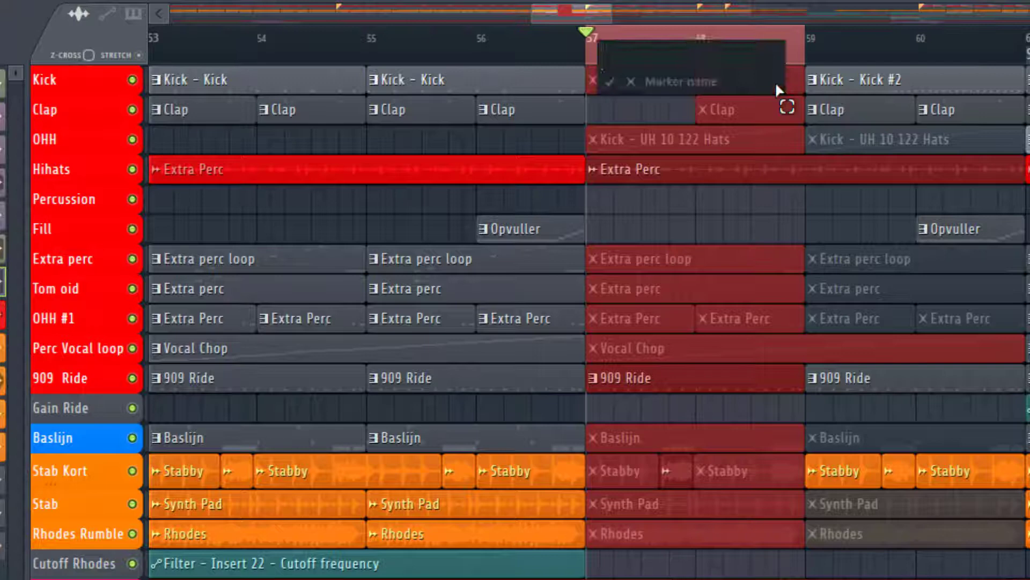
{"action": "type", "text": "S"}
{"action": "type", "text": "tart of bre"}
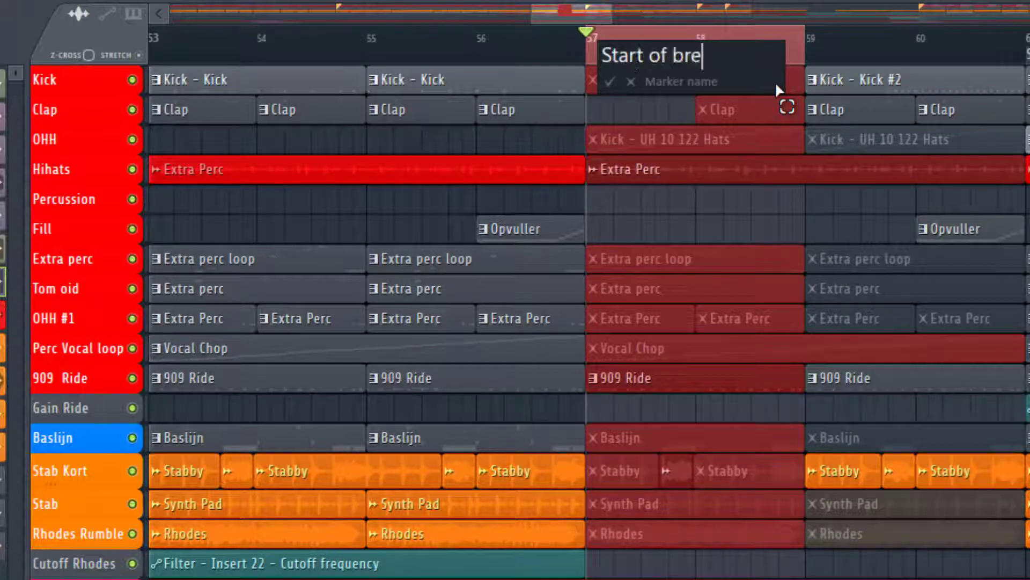
{"action": "type", "text": "ak"}
{"action": "key", "text": "Return"}
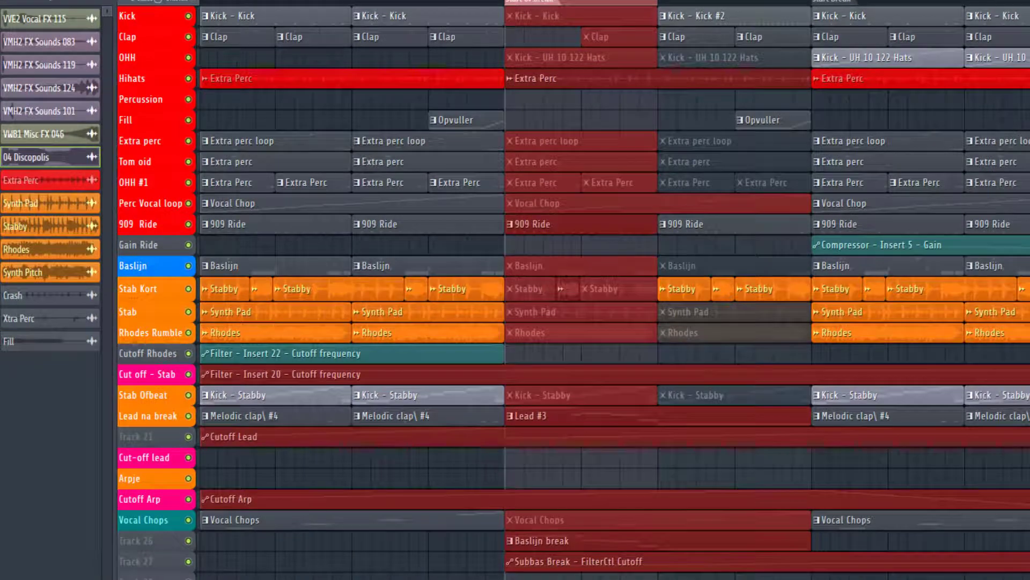
- Reduce track heights and zoom out until the full Discopolis song and all tracks are visible
{"action": "key", "text": "Page_Down"}
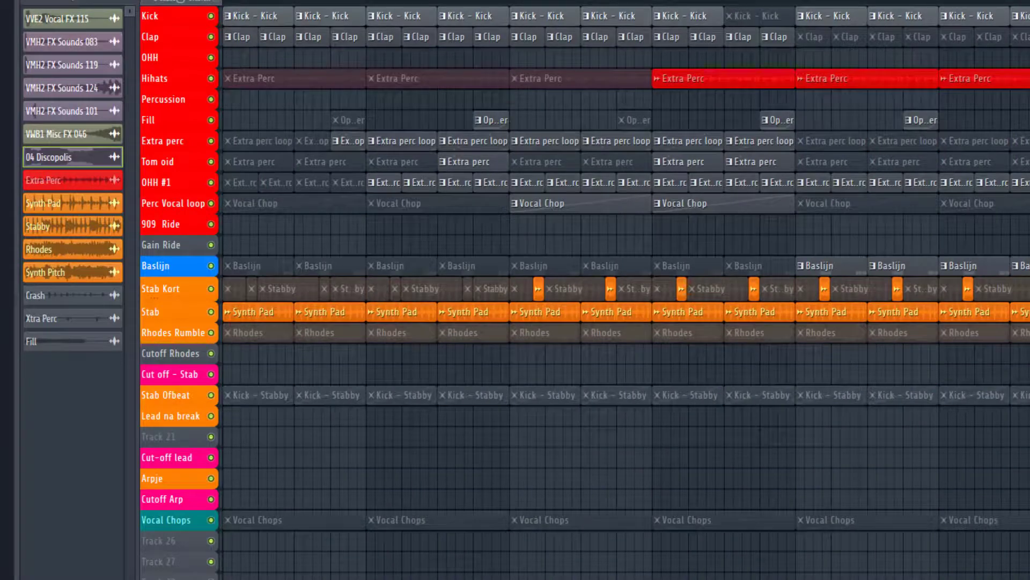
{"action": "scroll", "coordinate": [644, 143], "scroll_direction": "down", "scroll_amount": 1}
{"action": "scroll", "coordinate": [644, 143], "scroll_direction": "down", "scroll_amount": 1}
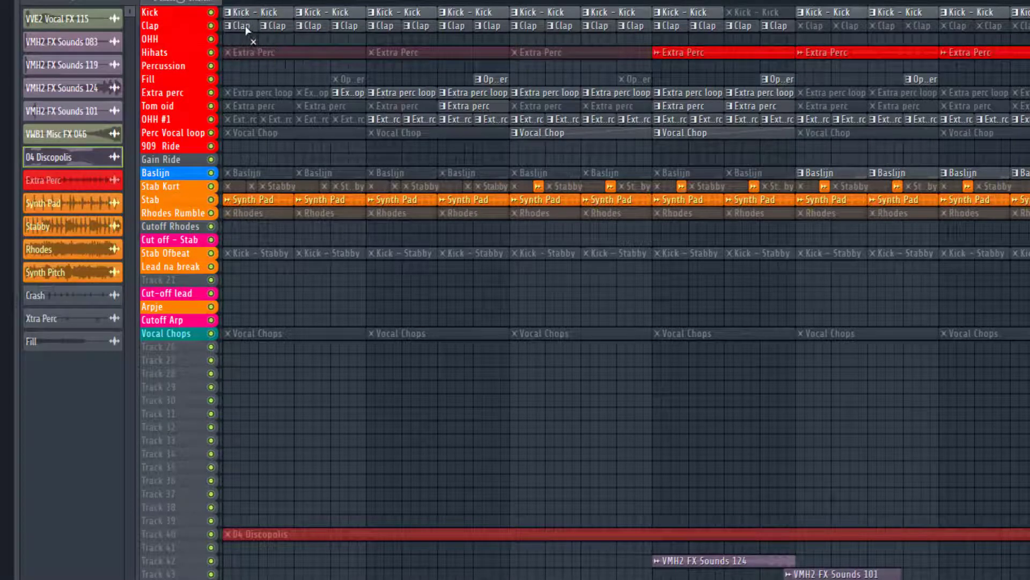
{"action": "scroll", "coordinate": [227, 533], "scroll_direction": "down", "scroll_amount": 2}
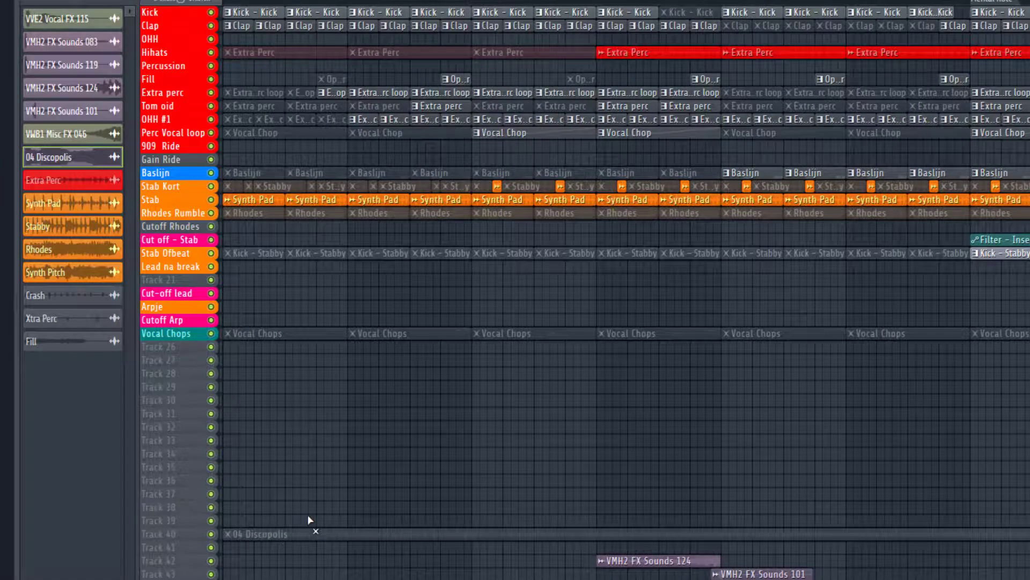
{"action": "scroll", "coordinate": [304, 509], "scroll_direction": "down", "scroll_amount": 2}
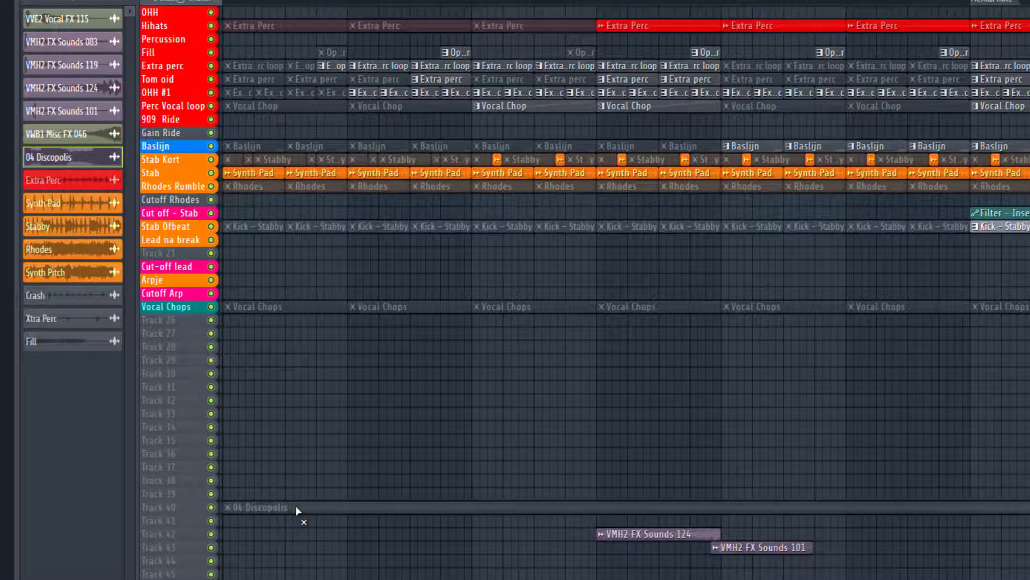
{"action": "scroll", "coordinate": [557, 28], "scroll_direction": "up", "scroll_amount": 2}
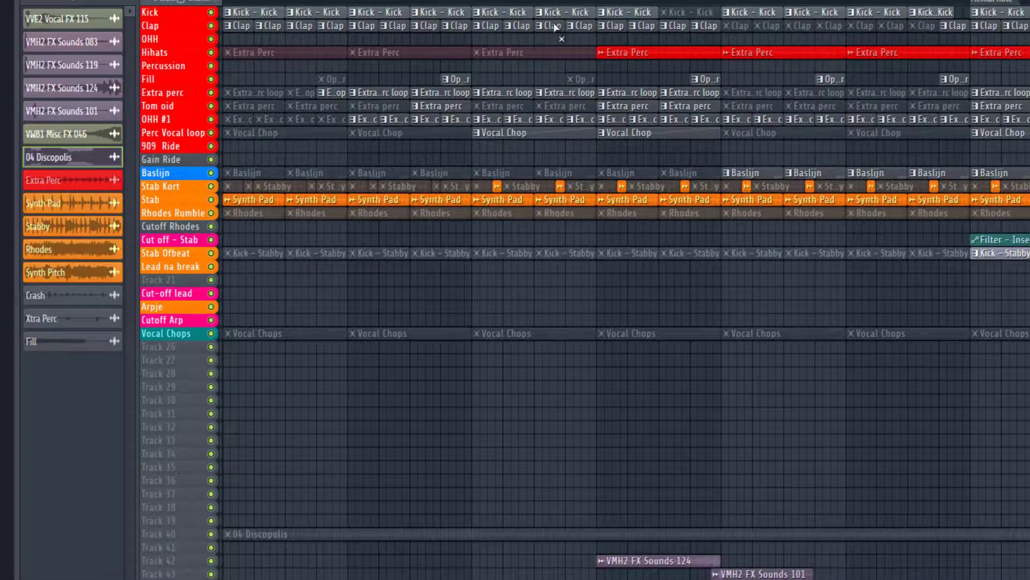
{"action": "scroll", "coordinate": [623, 267], "scroll_direction": "down", "scroll_amount": 2}
{"action": "scroll", "coordinate": [622, 268], "scroll_direction": "down", "scroll_amount": 1}
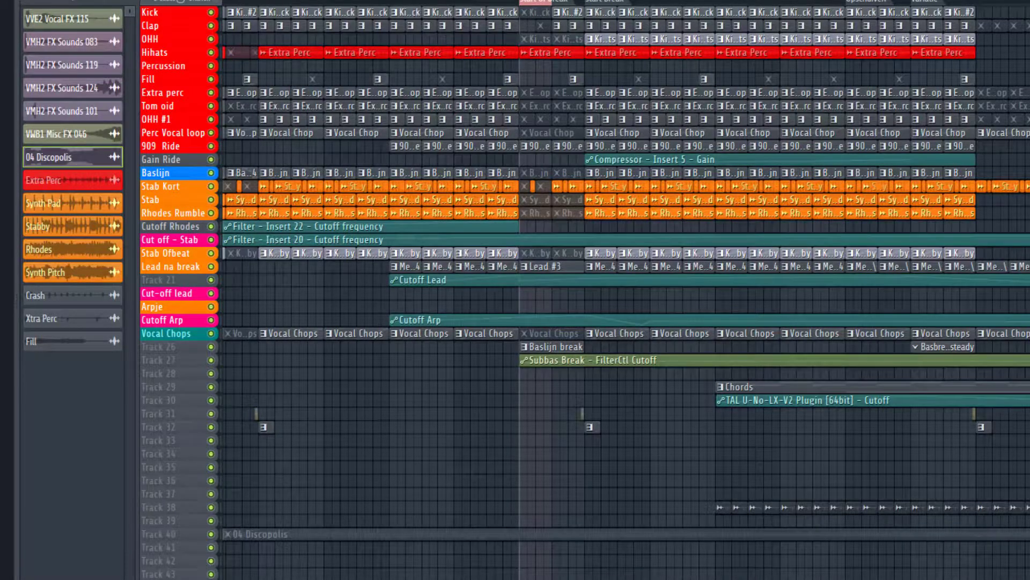
{"action": "scroll", "coordinate": [618, 38], "scroll_direction": "down", "scroll_amount": 1}
{"action": "scroll", "coordinate": [618, 37], "scroll_direction": "down", "scroll_amount": 1}
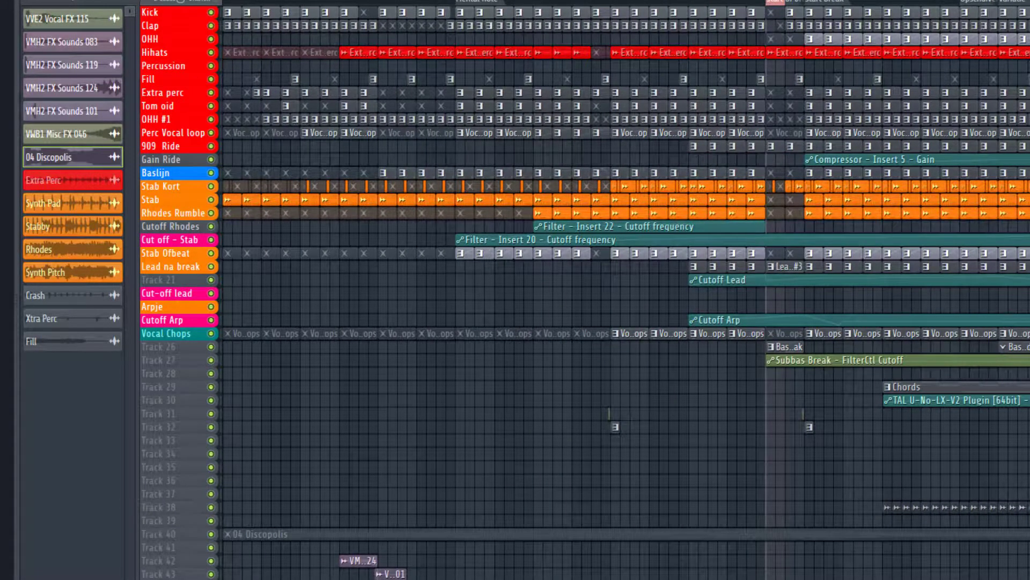